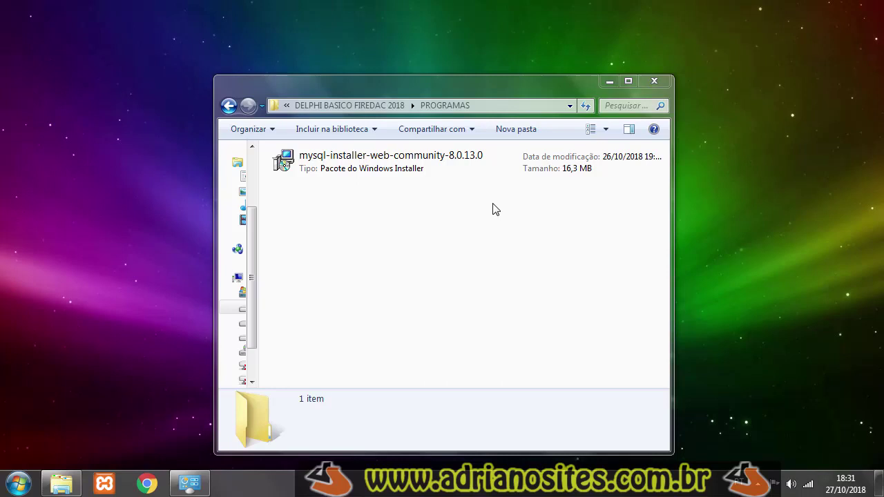
Launch the mysql-installer-web-community-8.0.13.0 package and proceed with the Custom setup type
double_click(411, 170)
click(482, 257)
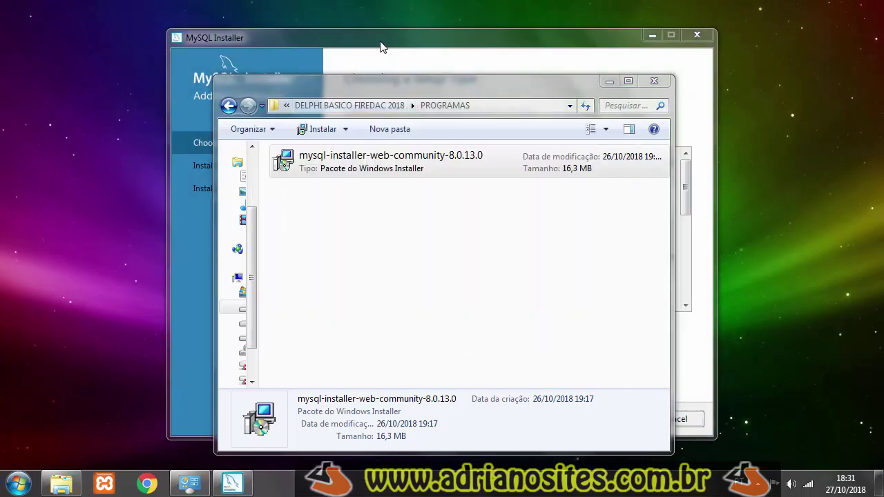
click(380, 44)
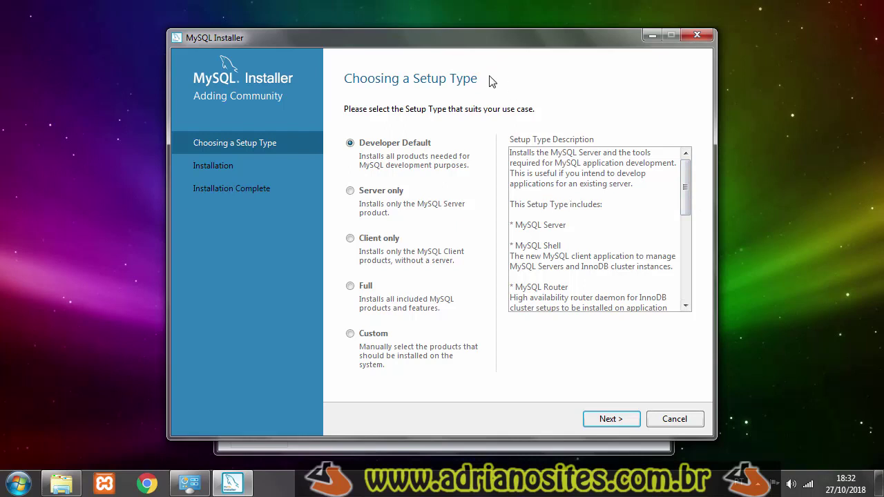
click(374, 337)
click(614, 422)
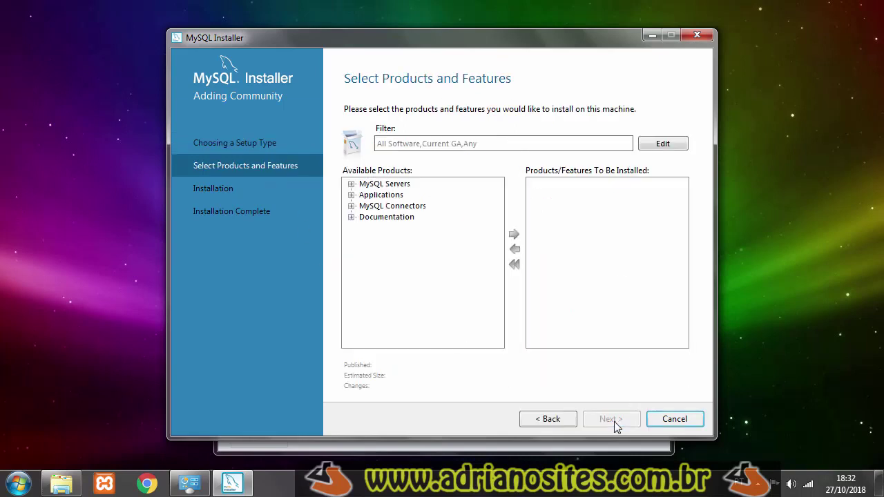
Examine which MySQL Server and MySQL Workbench versions are offered among the available products under the Current GA filter
click(351, 184)
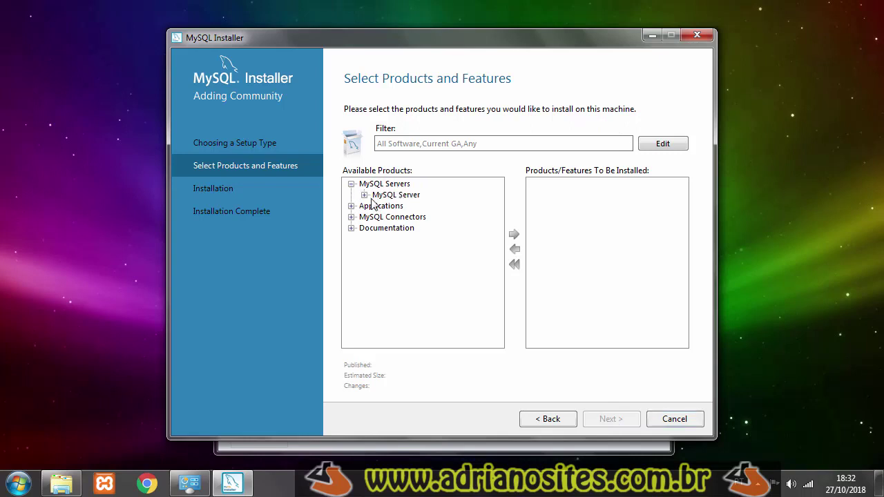
click(364, 195)
click(421, 208)
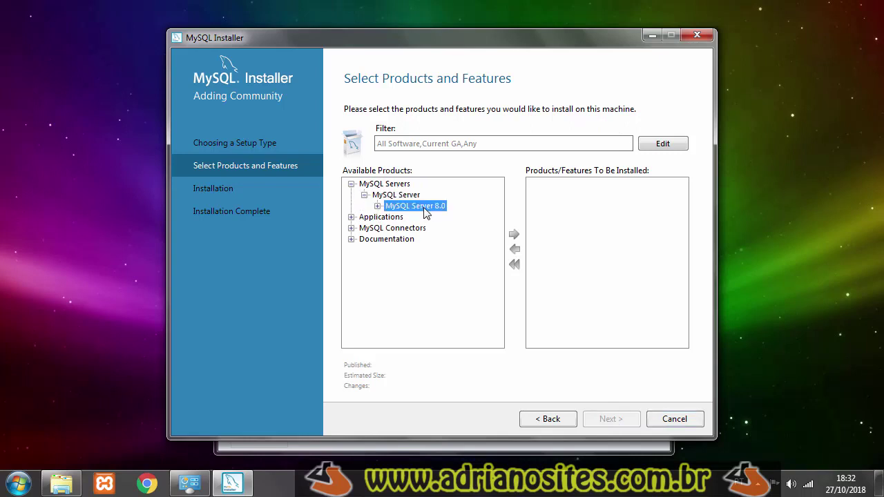
click(351, 217)
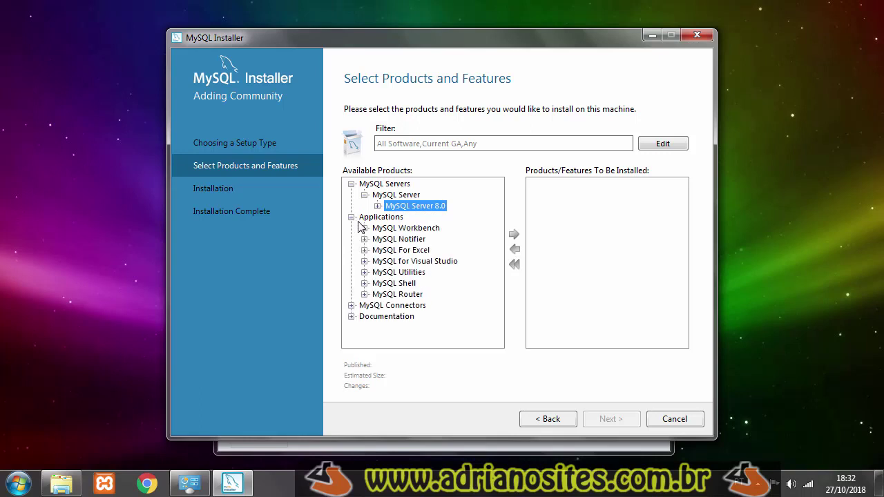
click(401, 228)
click(364, 228)
click(432, 240)
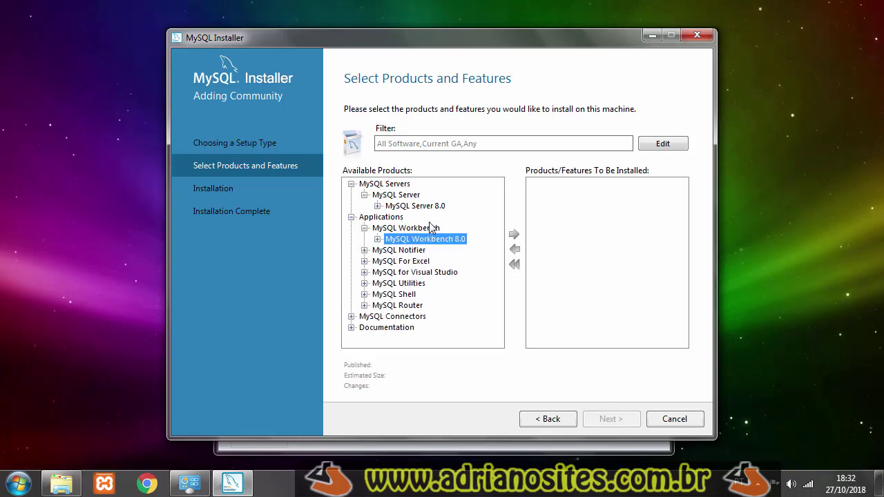
click(424, 207)
click(442, 239)
click(426, 208)
click(437, 241)
click(418, 209)
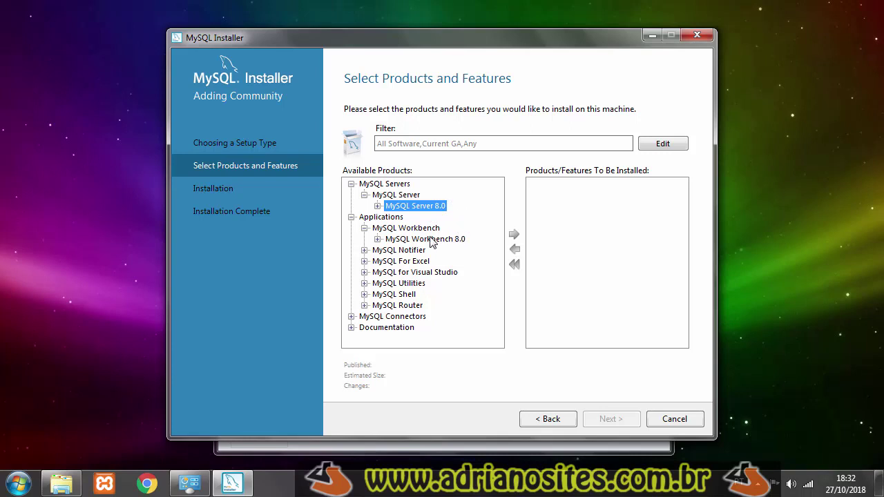
click(448, 240)
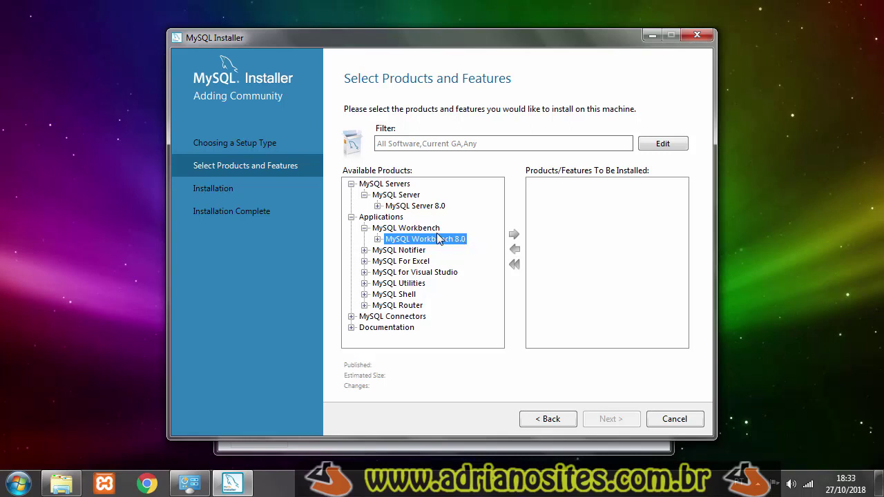
click(441, 206)
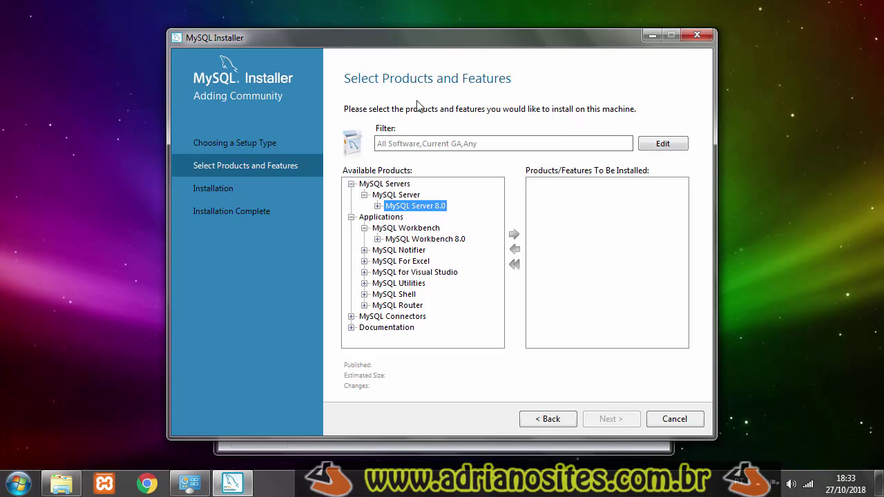
Filter the available products to Other Releases with the 32-bit architecture
click(395, 145)
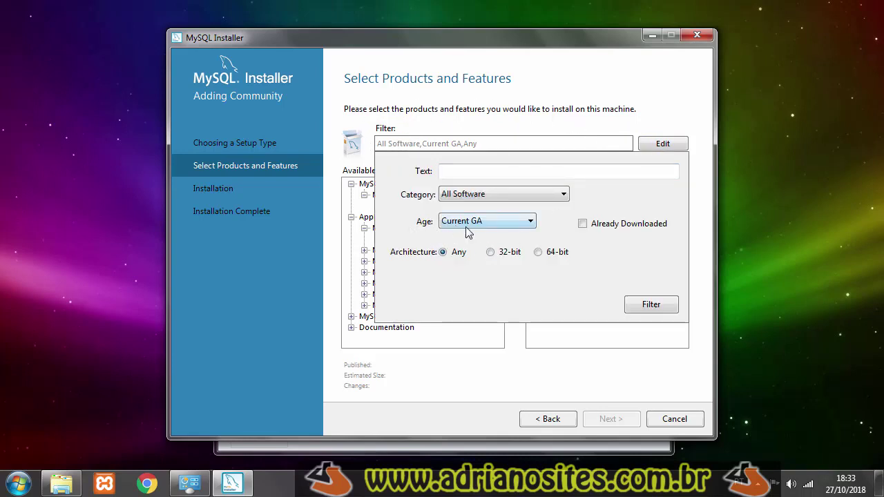
click(513, 228)
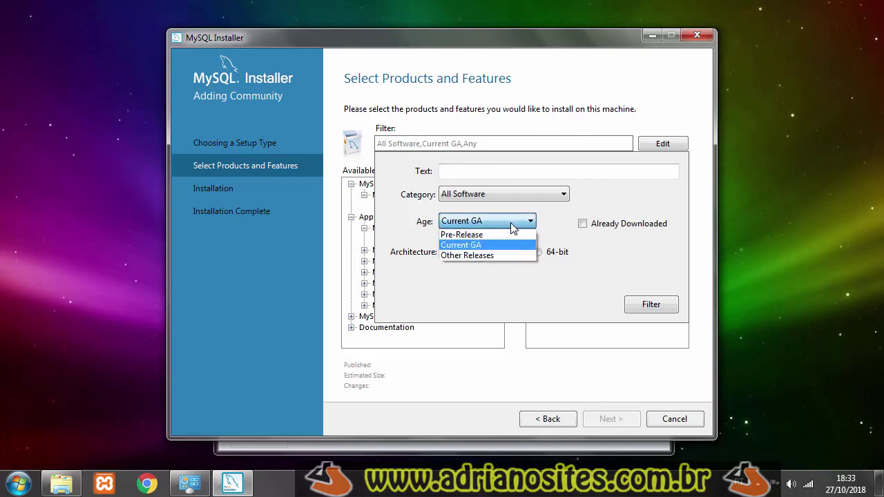
click(489, 257)
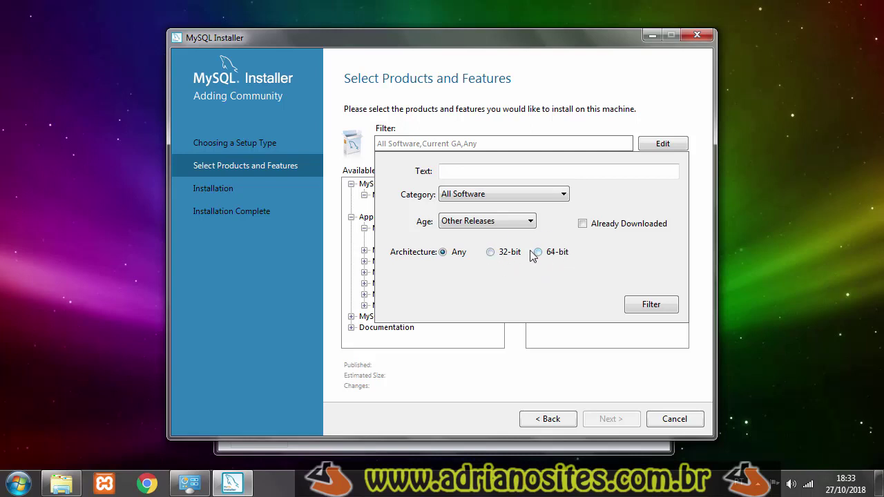
click(492, 253)
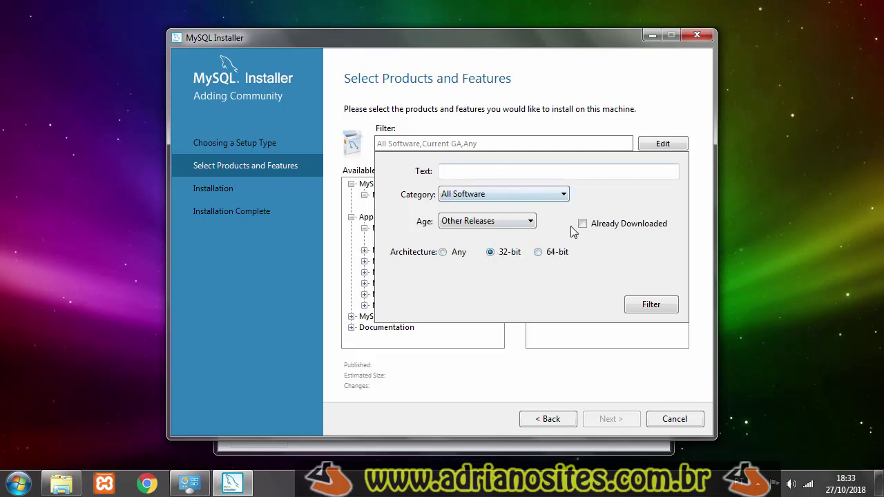
click(645, 308)
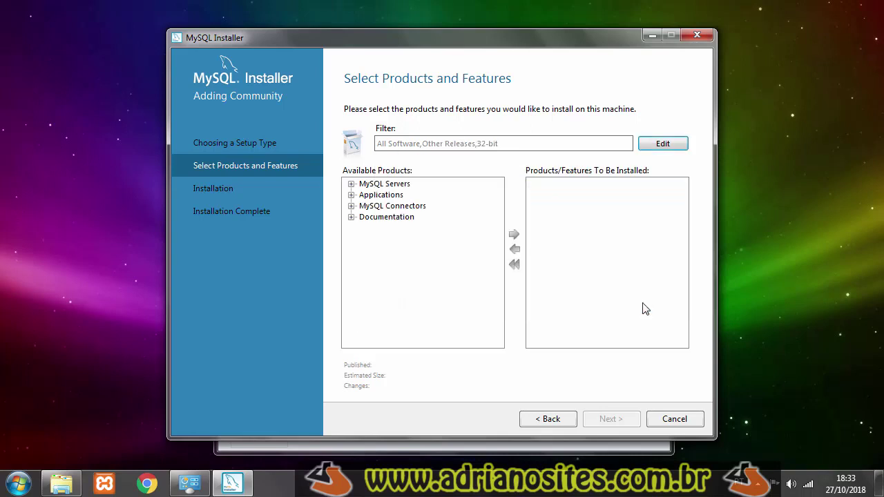
Add MySQL Server 5.7.24 - X86 to the products to be installed and collapse the 5.7 release list
click(352, 184)
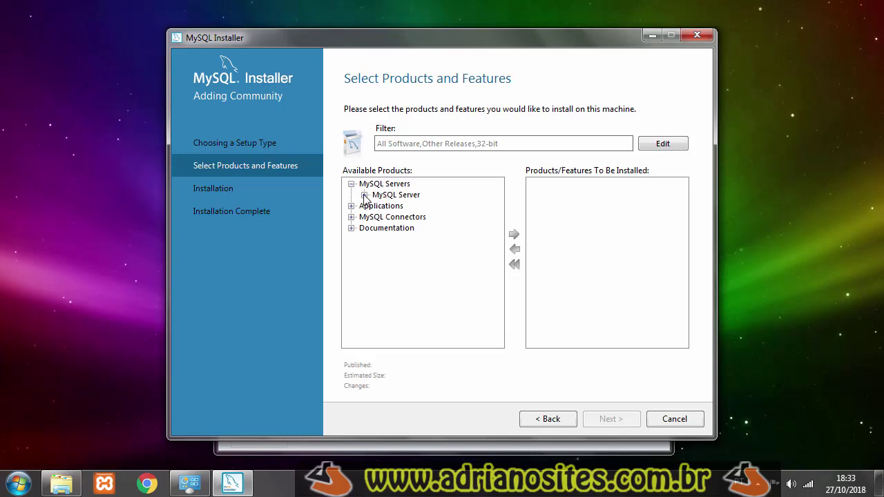
click(364, 195)
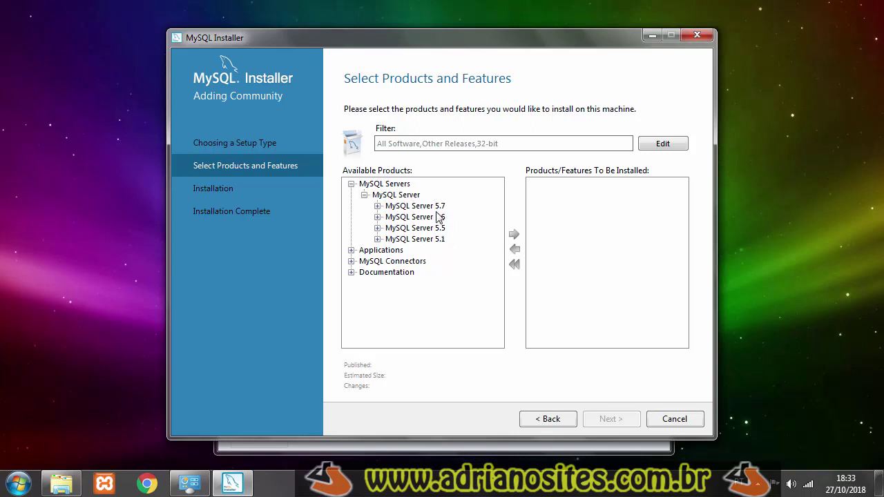
click(378, 217)
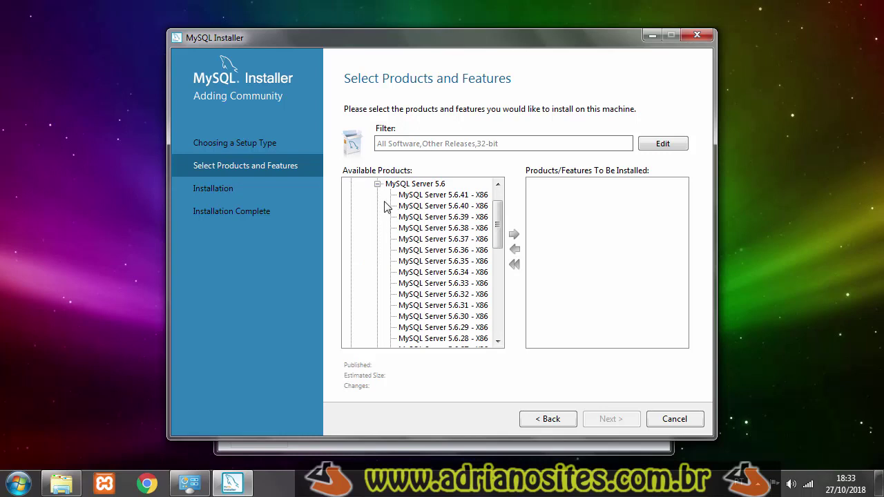
click(377, 184)
click(377, 207)
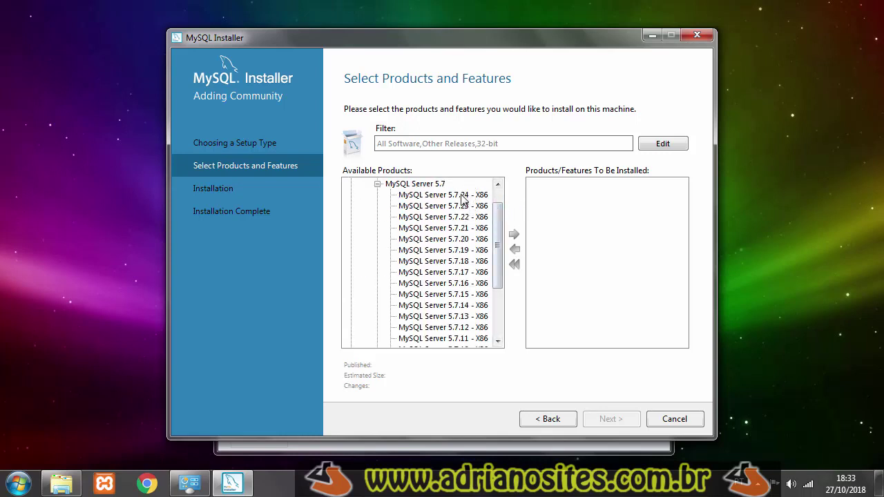
click(470, 196)
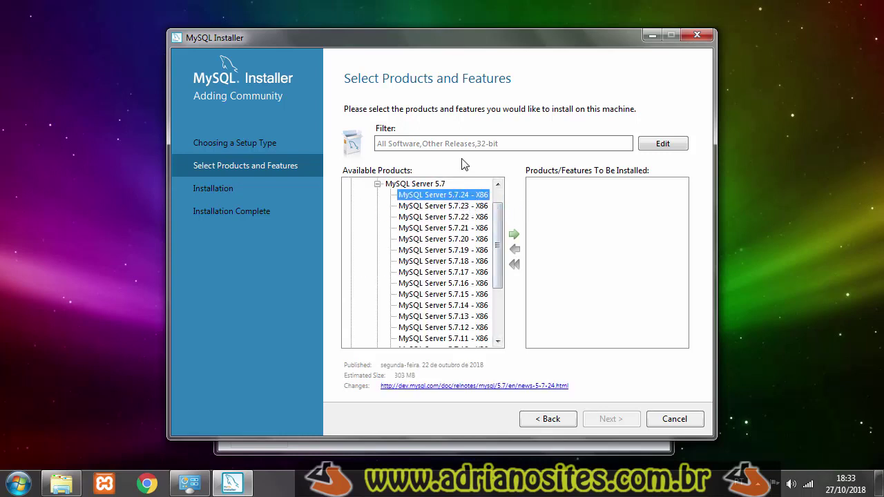
click(514, 236)
click(378, 184)
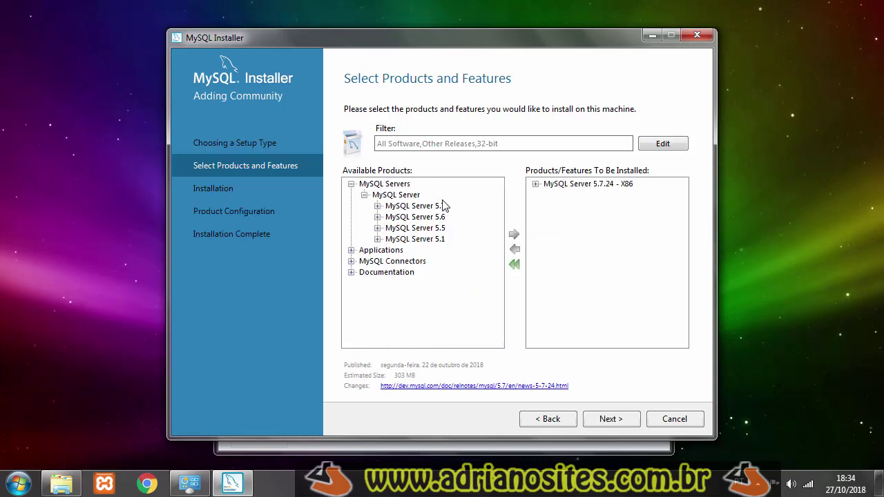
Examine the 32-bit MySQL Workbench 6.3 releases under Applications, selecting MySQL Workbench 6.3.8 - X86
click(352, 250)
click(364, 261)
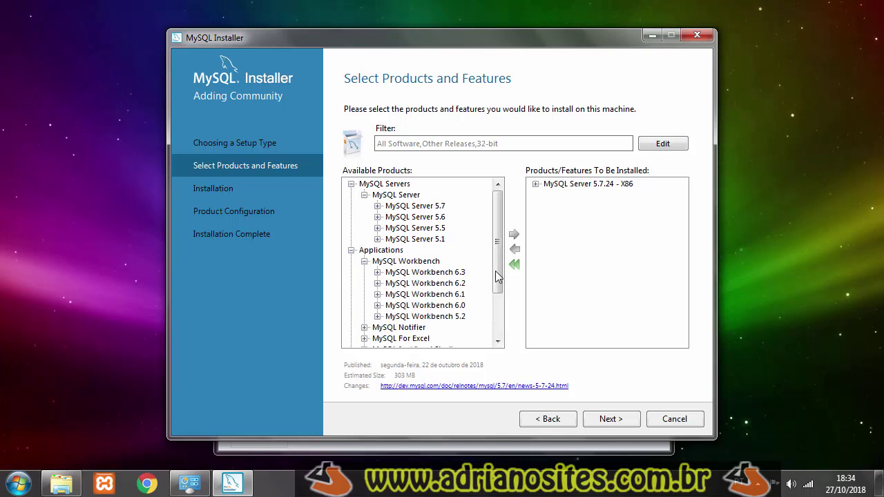
click(378, 272)
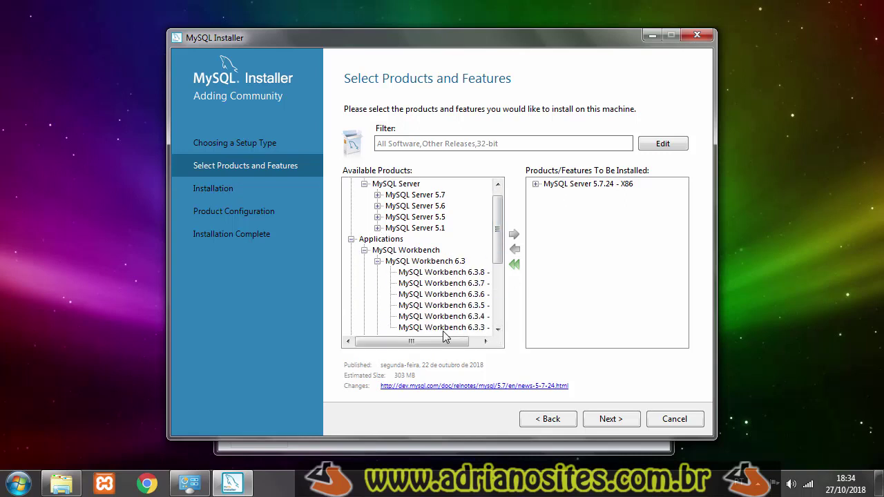
drag(442, 341, 454, 342)
click(411, 261)
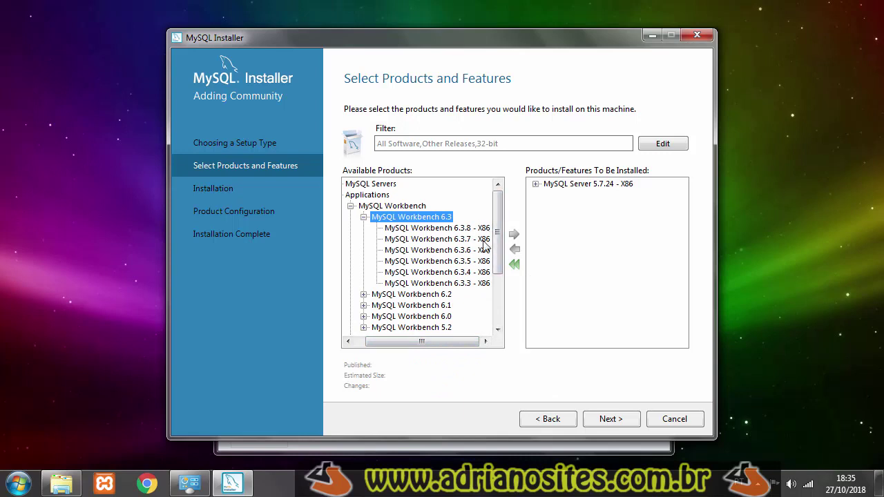
click(408, 229)
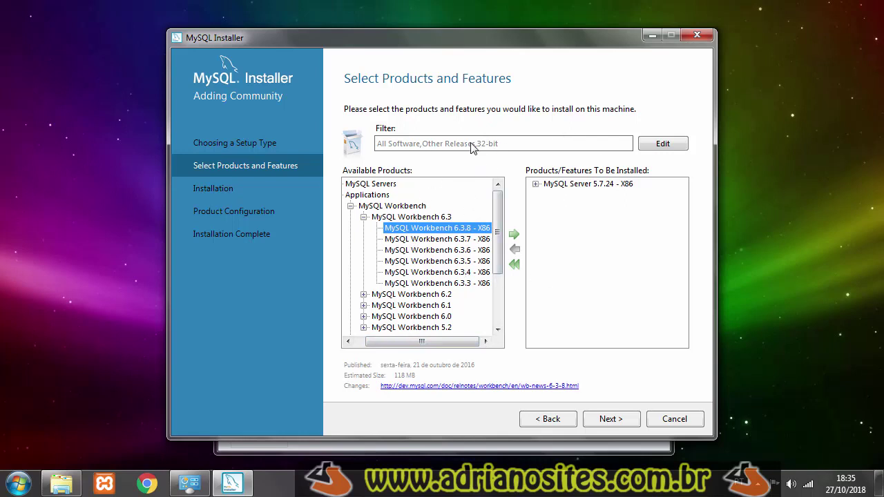
Change the product filter's architecture to Any and apply it
click(475, 145)
click(538, 252)
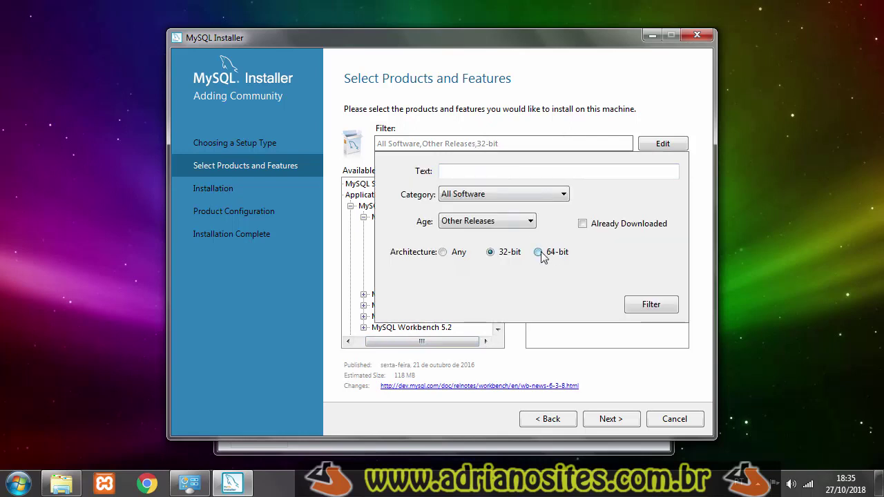
click(443, 252)
click(652, 305)
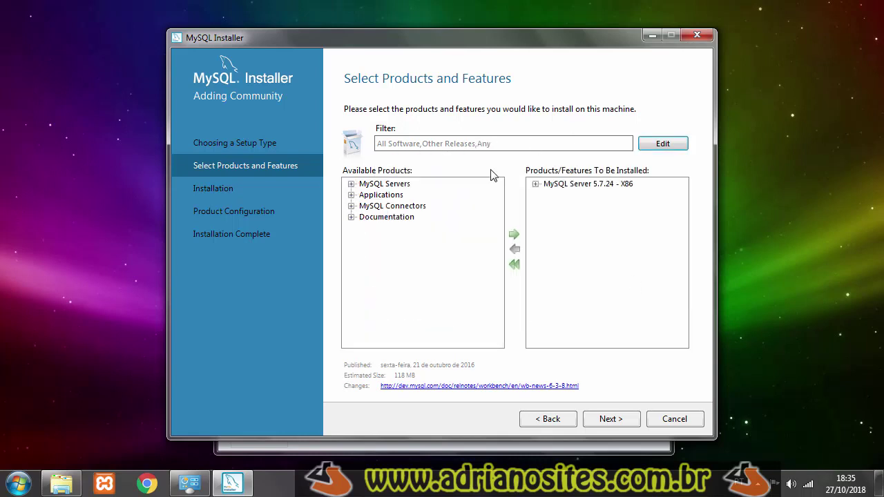
Add MySQL Workbench 8.0.12 - X64 to the products to be installed and collapse the Workbench list
click(351, 195)
click(364, 205)
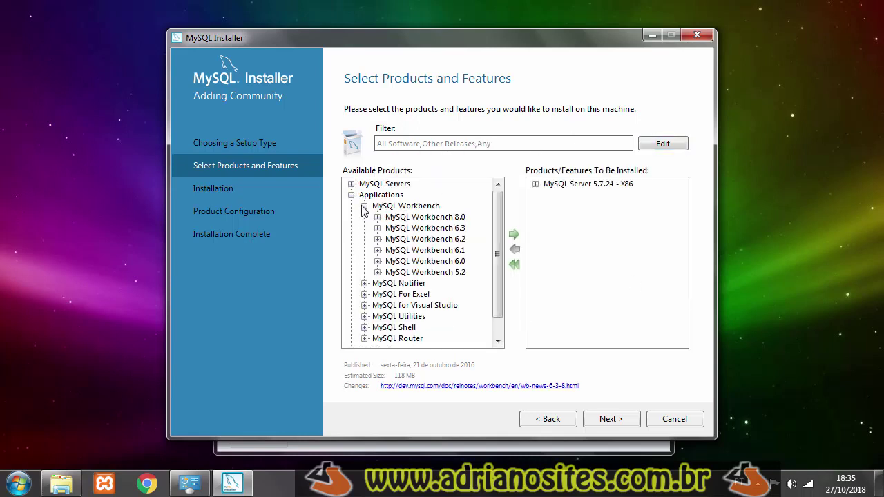
click(377, 217)
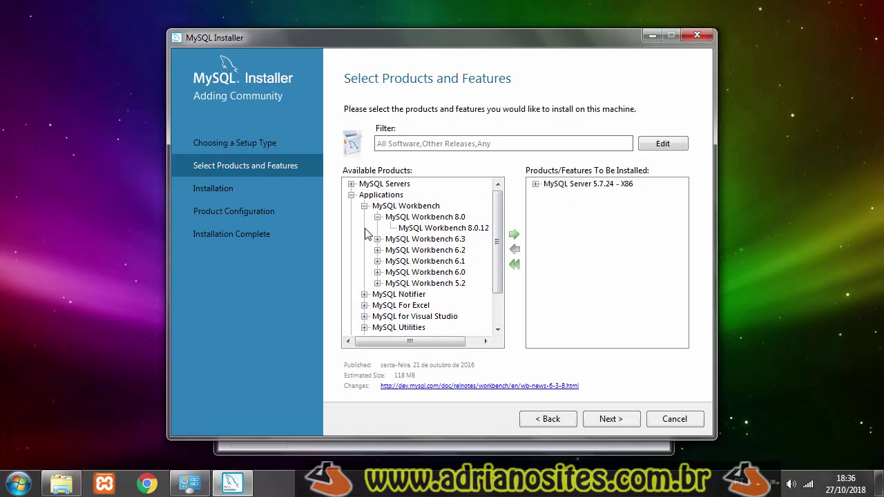
click(418, 228)
click(514, 234)
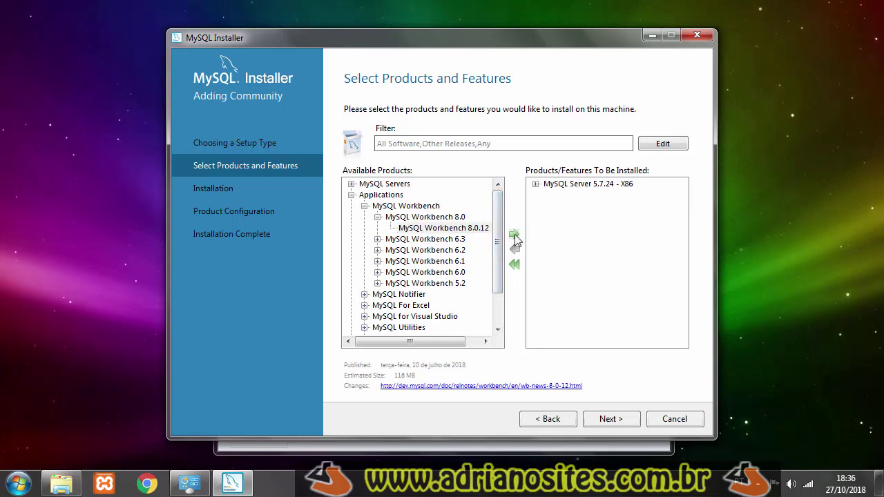
click(378, 239)
drag(497, 242, 496, 200)
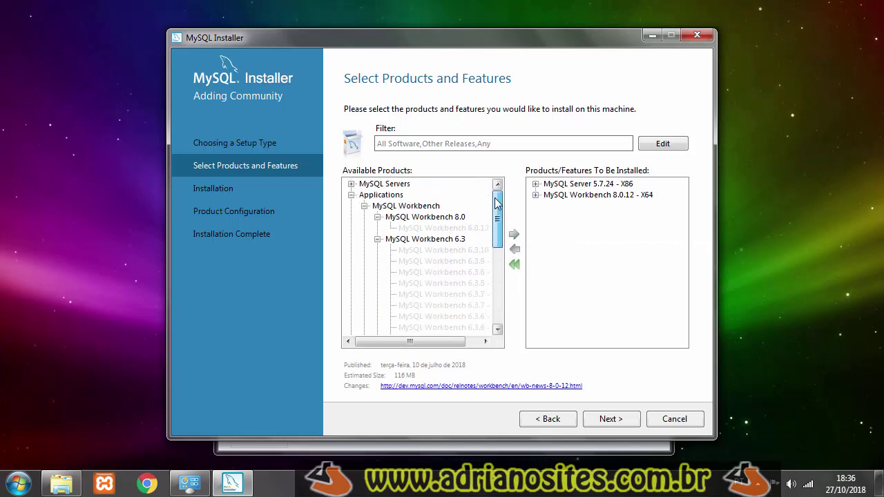
click(364, 206)
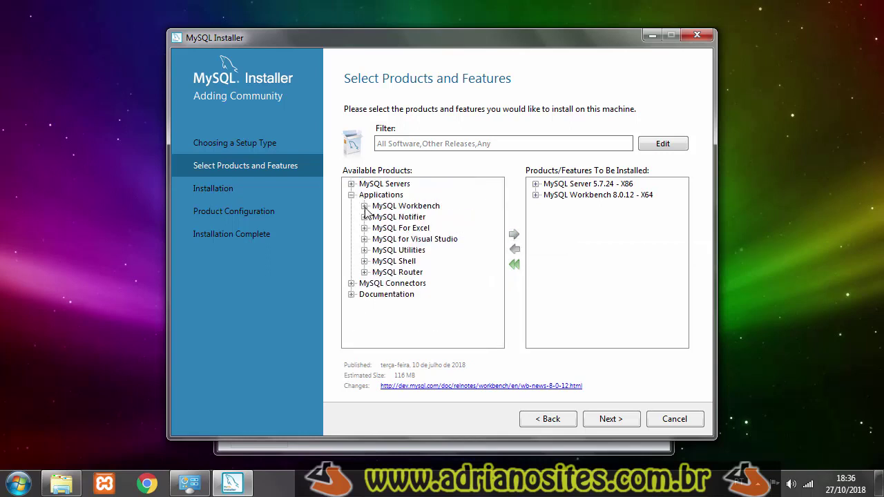
View the products listed under MySQL Connectors and collapse the Applications category
click(352, 284)
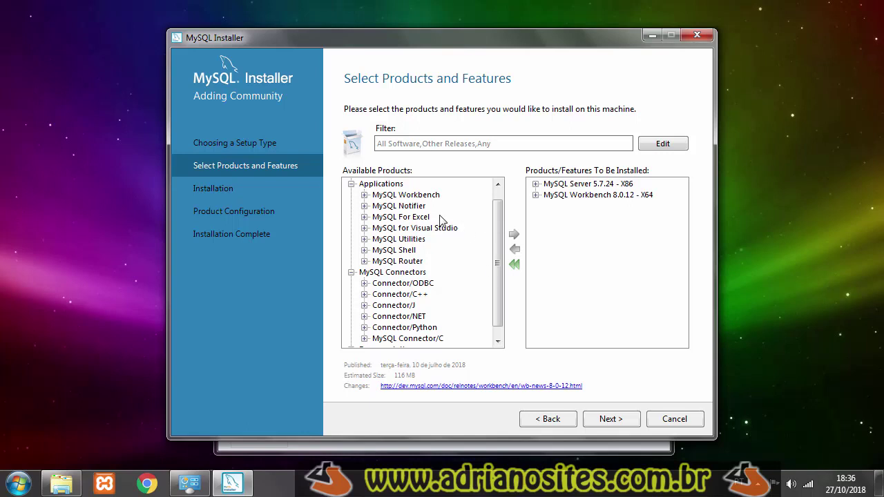
scroll(501, 277, down, 1)
scroll(501, 276, up, 1)
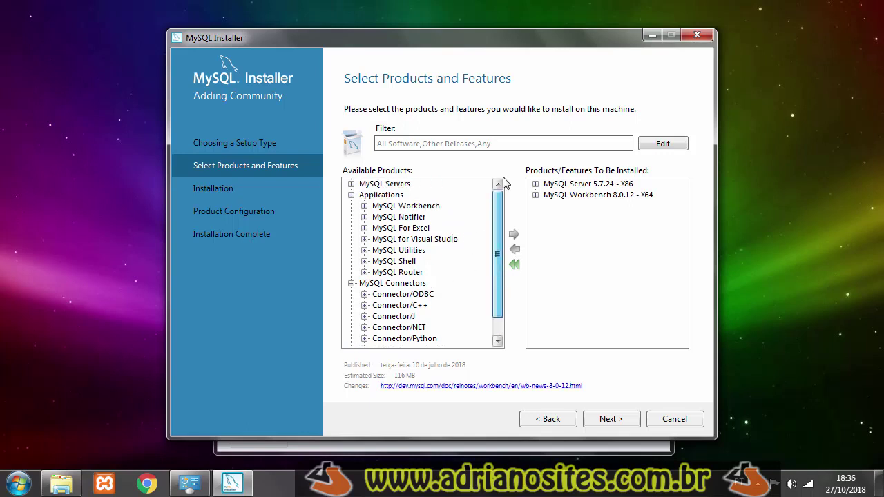
click(351, 195)
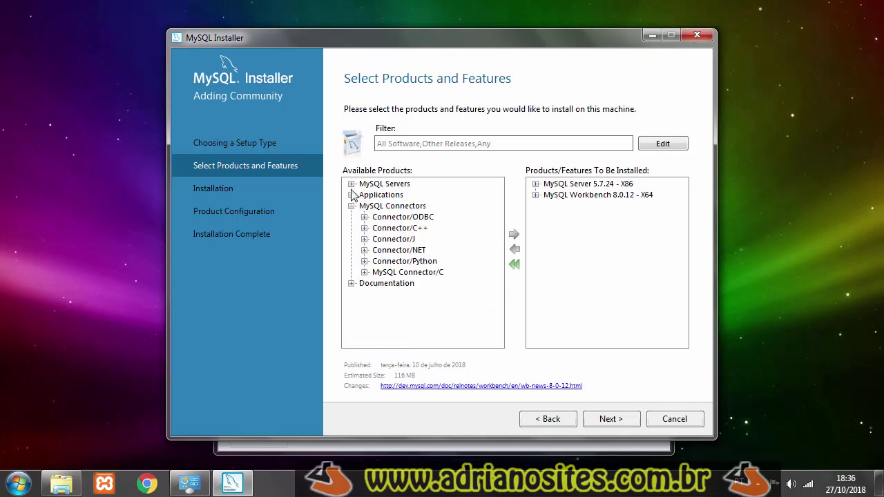
Download and install the selected MySQL Server 5.7.24 and MySQL Workbench 8.0.12, and proceed to product configuration
click(611, 420)
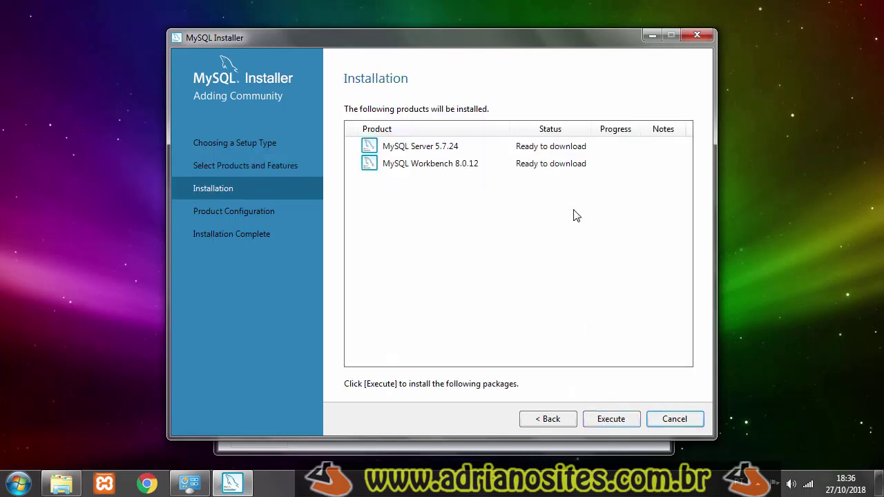
click(624, 419)
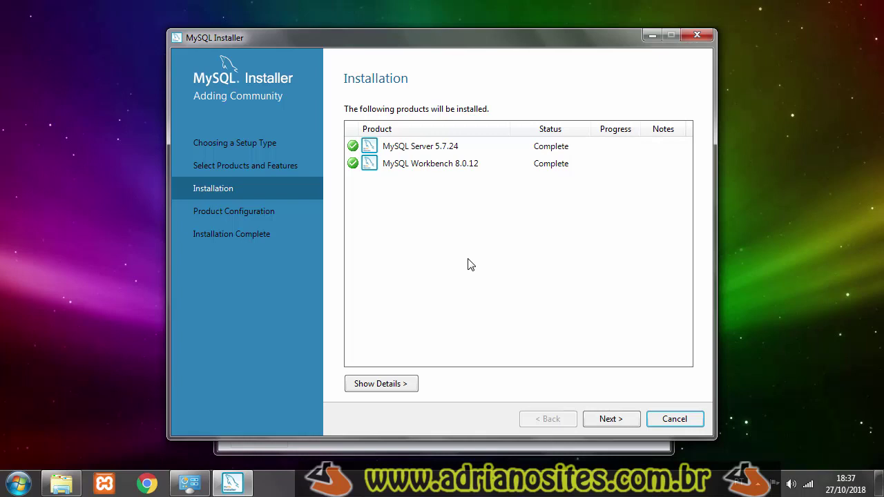
click(609, 419)
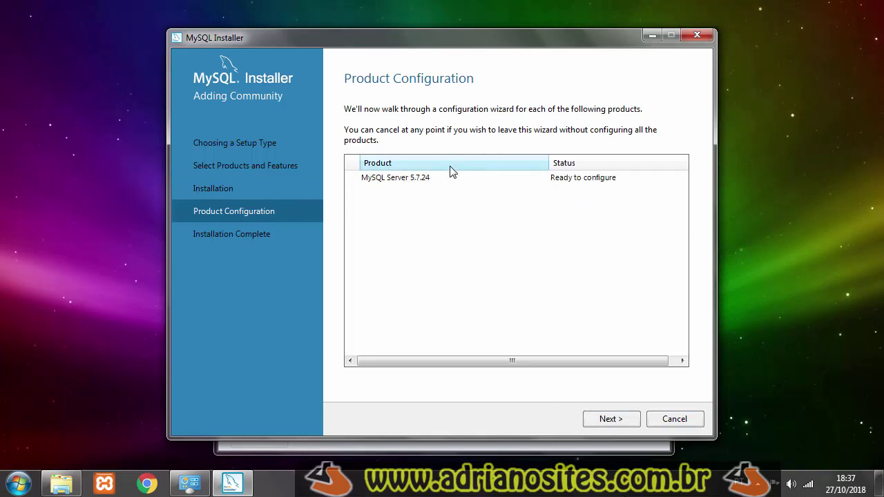
Configure MySQL Server 5.7.24 as a standalone server of type Development Computer, using TCP/IP on port 3306
click(619, 420)
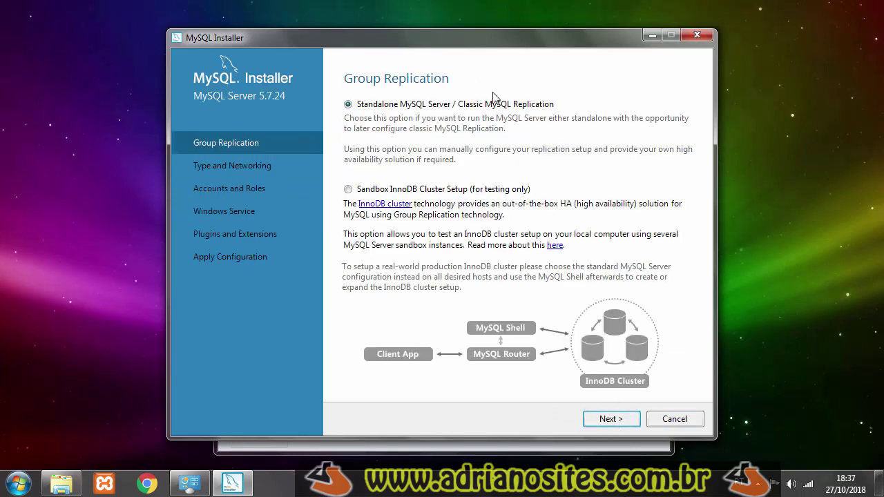
click(612, 420)
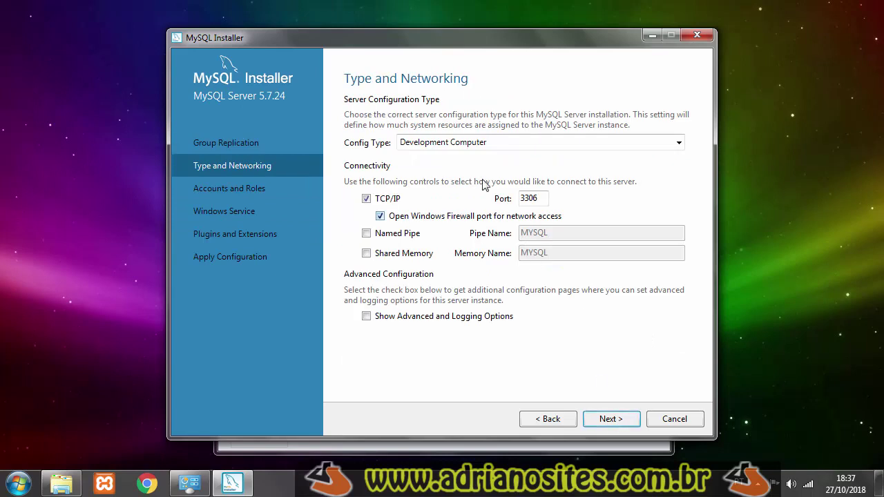
click(604, 421)
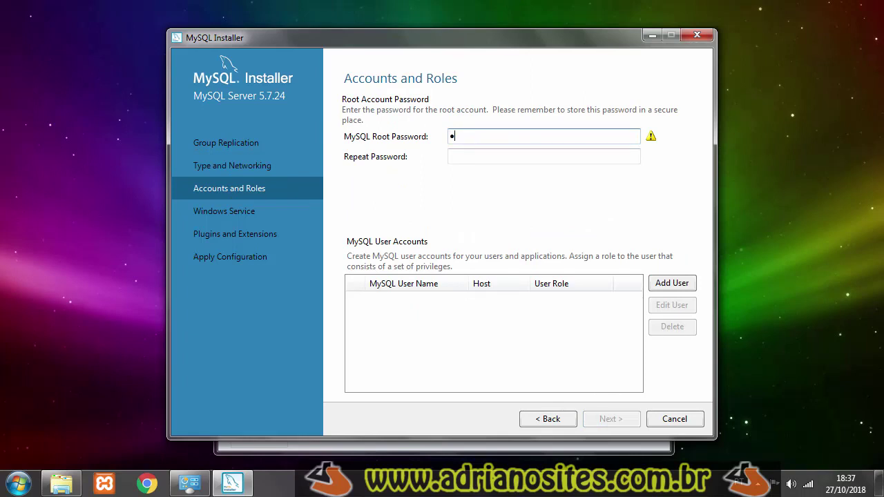
Enter and repeat the MySQL root password, and continue without adding any MySQL user accounts
click(488, 157)
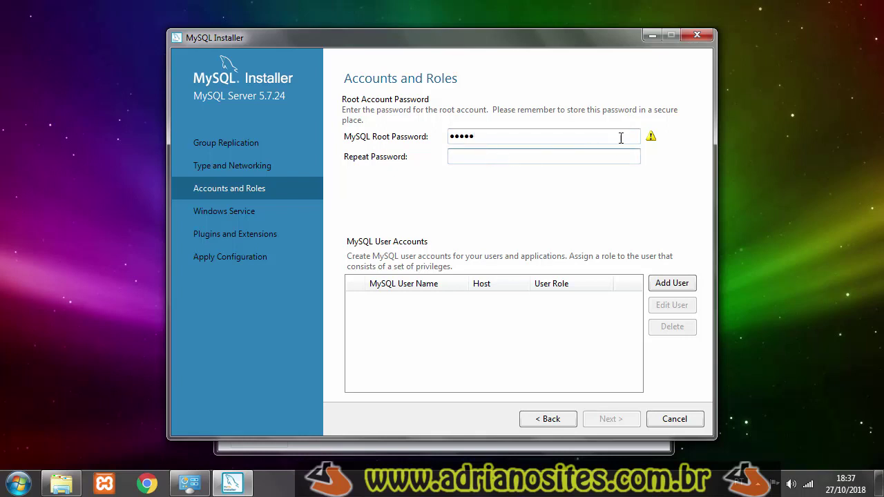
mouse_move(653, 141)
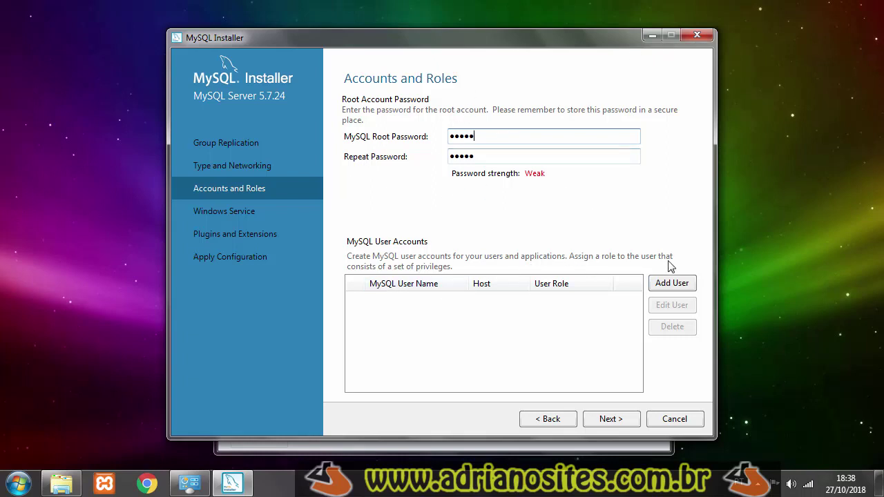
click(680, 288)
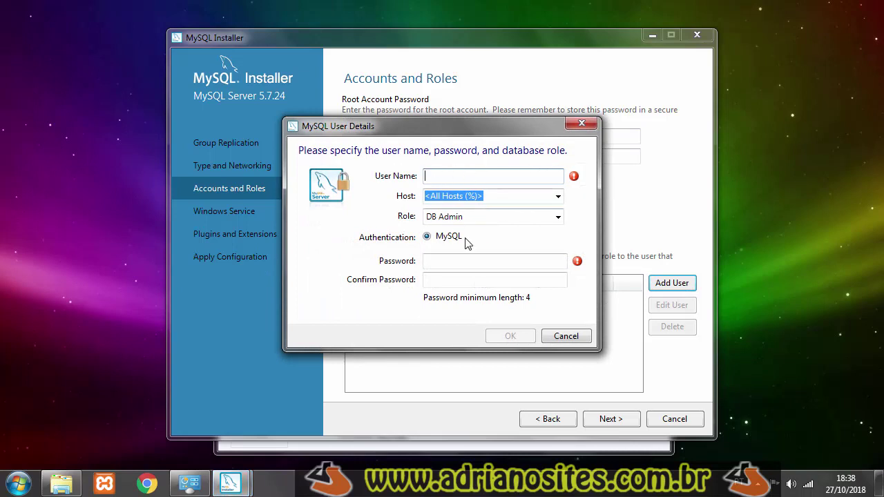
click(574, 336)
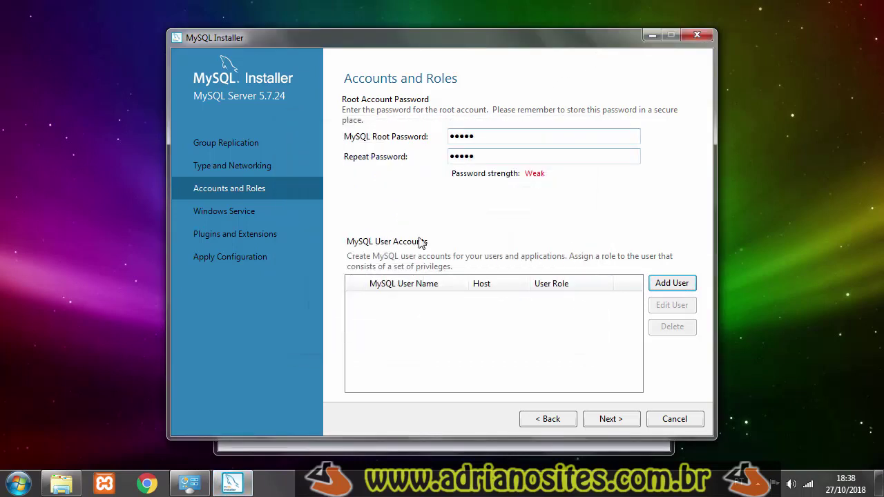
click(611, 419)
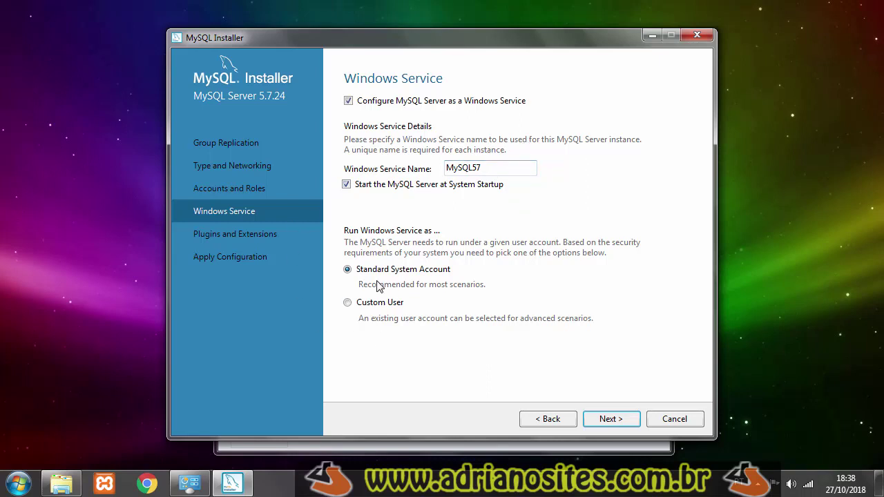
Accept the default MySQL57 Windows service and plugin settings, and apply the server configuration
click(617, 424)
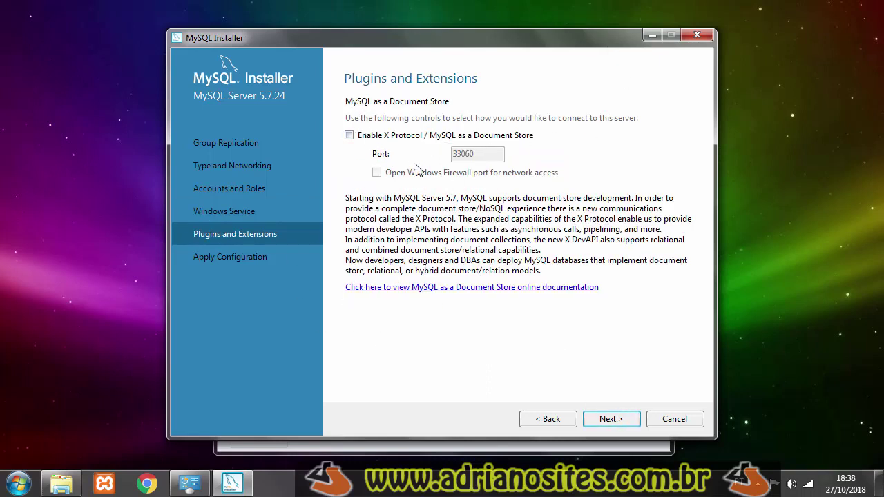
click(609, 420)
click(603, 420)
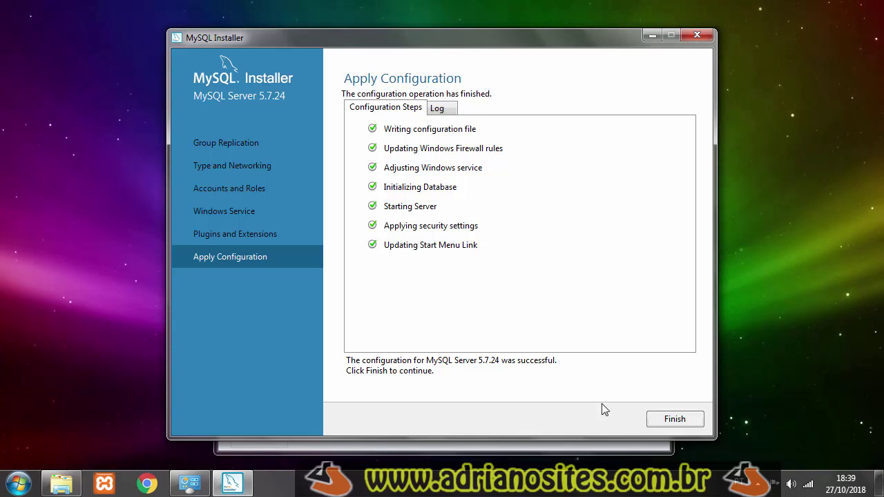
Finish the installation with MySQL Workbench set to start after setup, and bring the Workbench window to the front
click(676, 421)
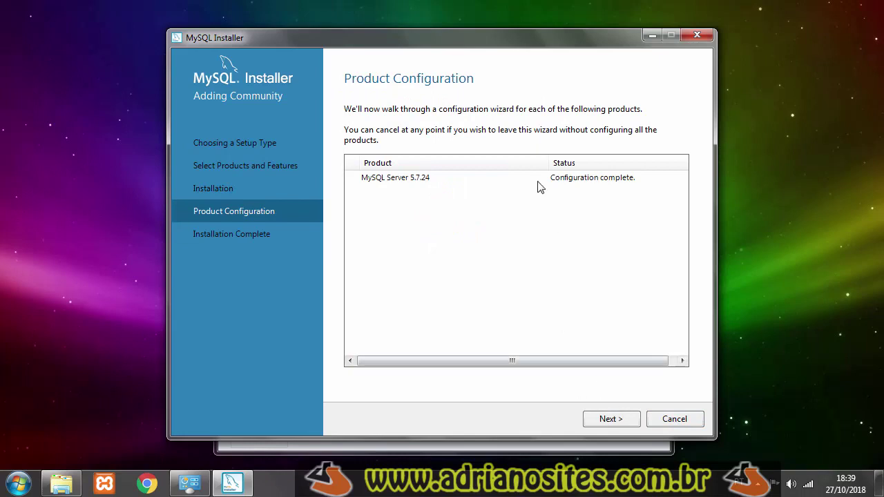
click(608, 420)
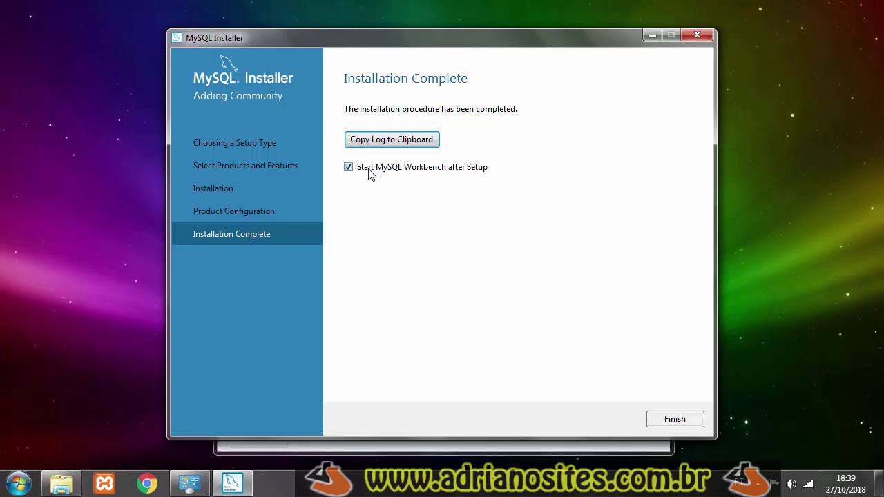
click(690, 425)
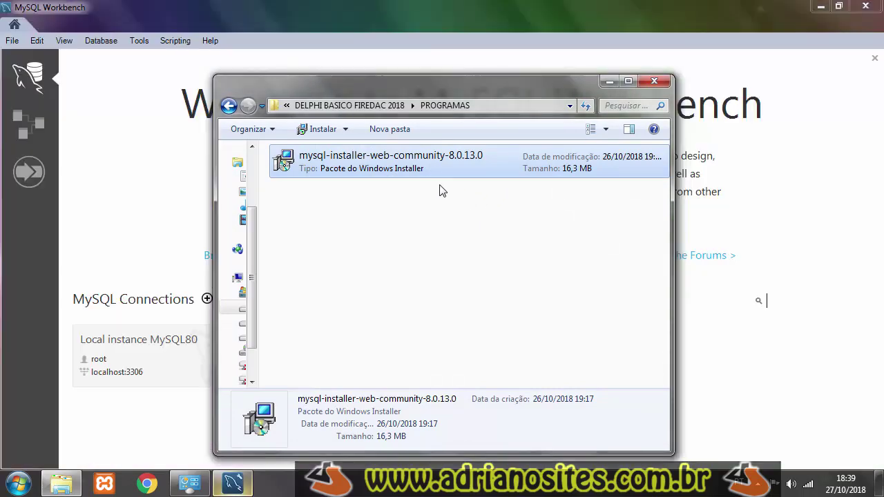
click(596, 29)
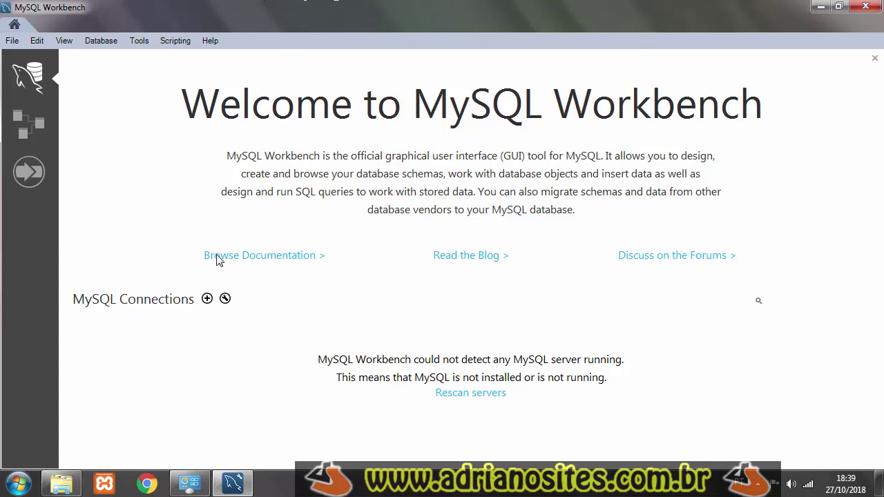
Start a new MySQL connection, keeping the hostname 127.0.0.1 and the username root
click(207, 299)
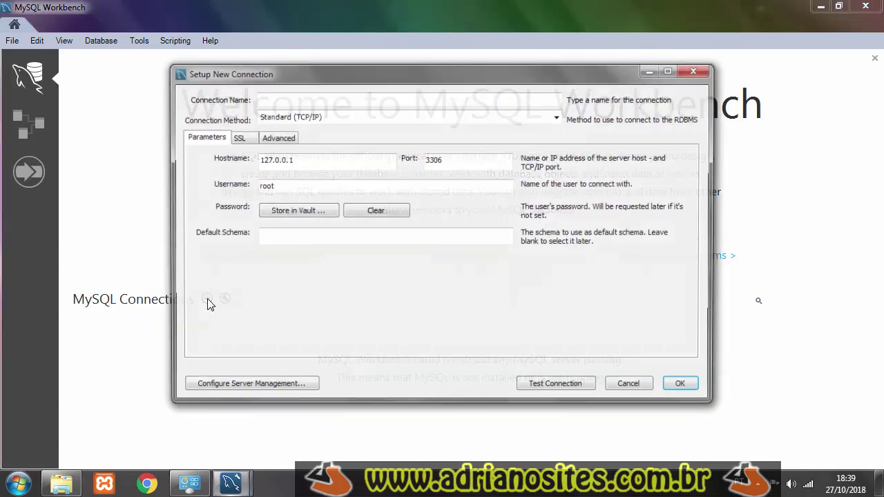
drag(306, 159, 136, 158)
click(299, 163)
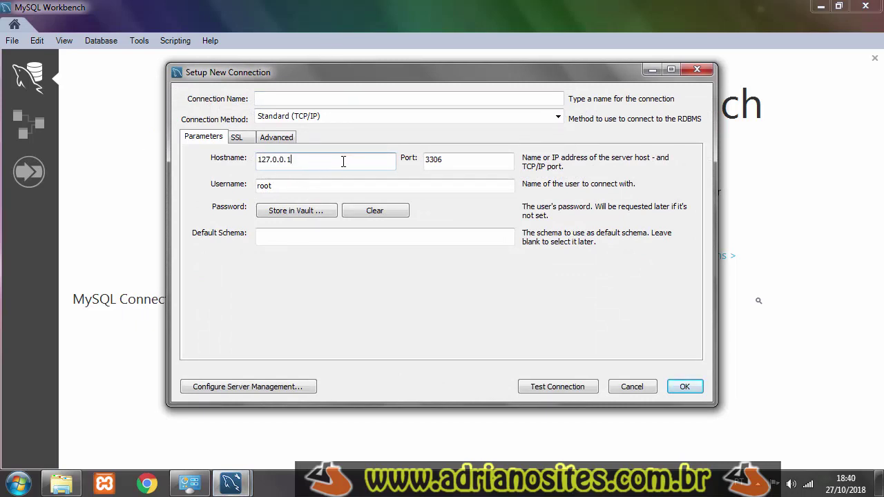
drag(344, 162, 159, 161)
drag(300, 186, 206, 178)
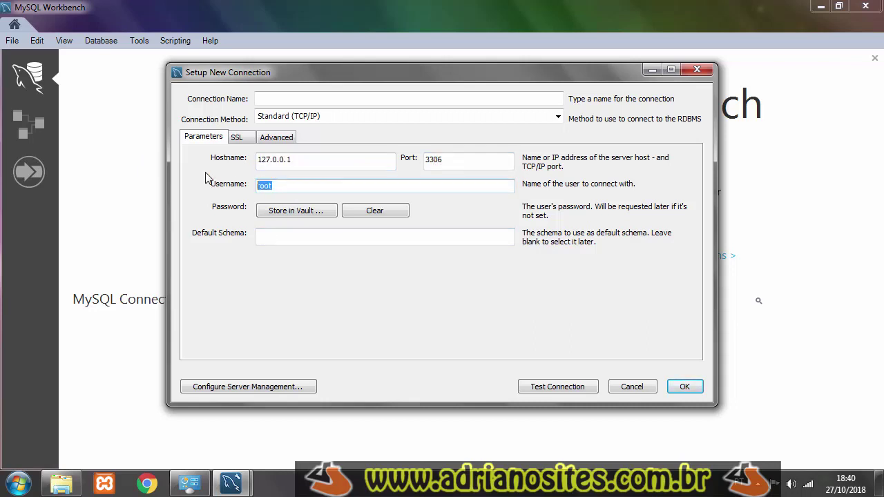
Test the new connection by entering the root account password
click(558, 388)
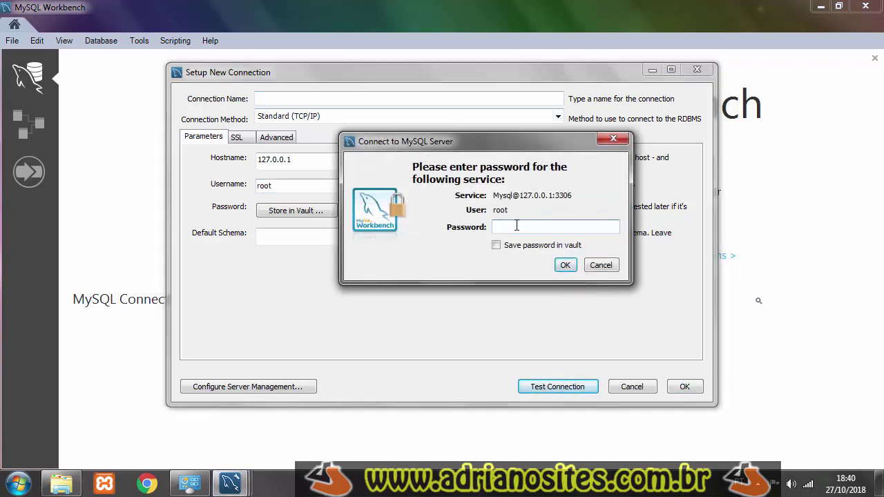
click(563, 266)
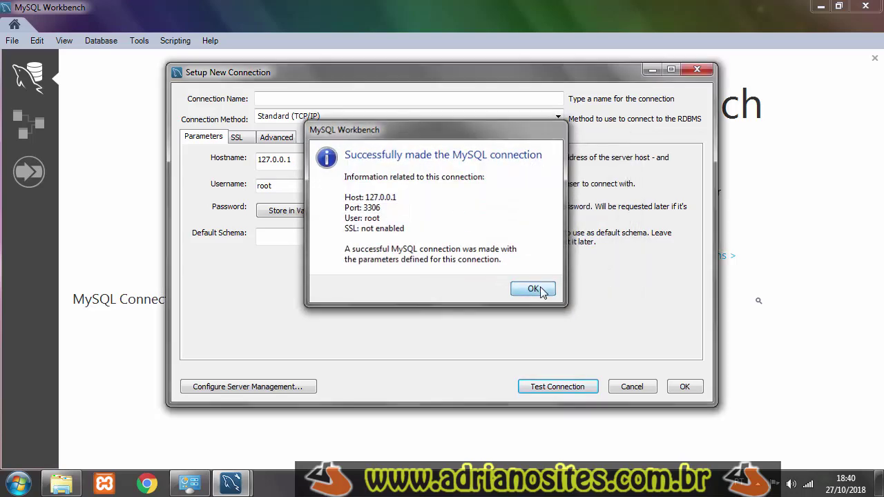
click(534, 288)
Save the new connection under the name localhost and open it from the MySQL Connections list
click(296, 98)
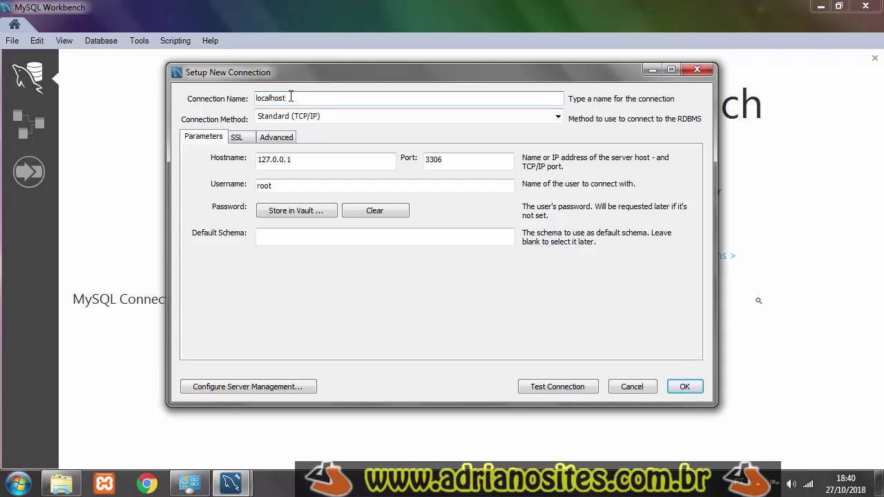
click(685, 387)
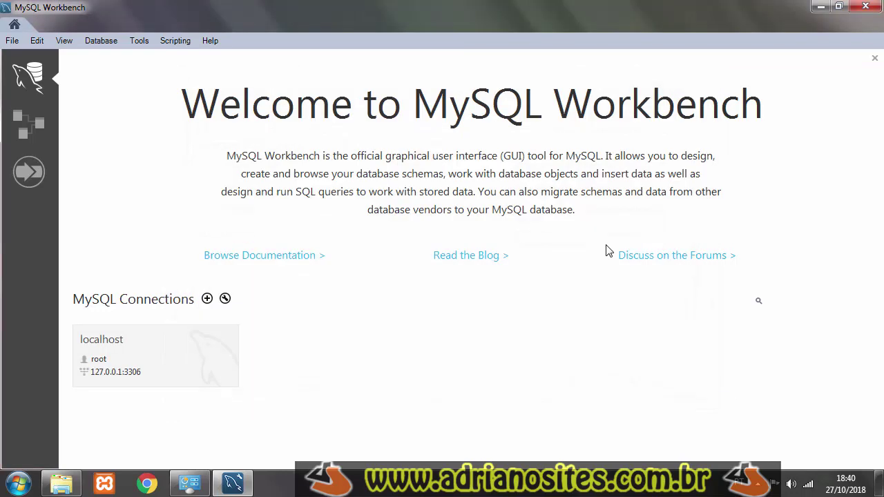
click(185, 357)
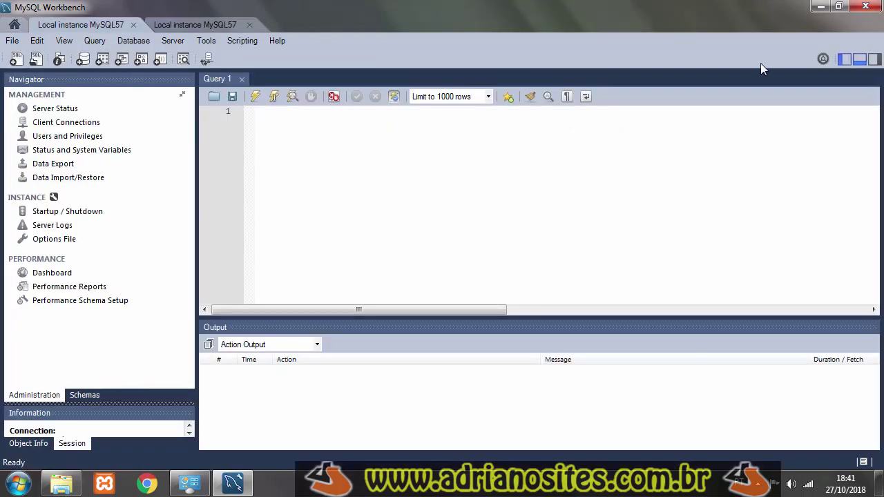
Open the Server Status page and examine the server's version, features, directories and running state
click(49, 111)
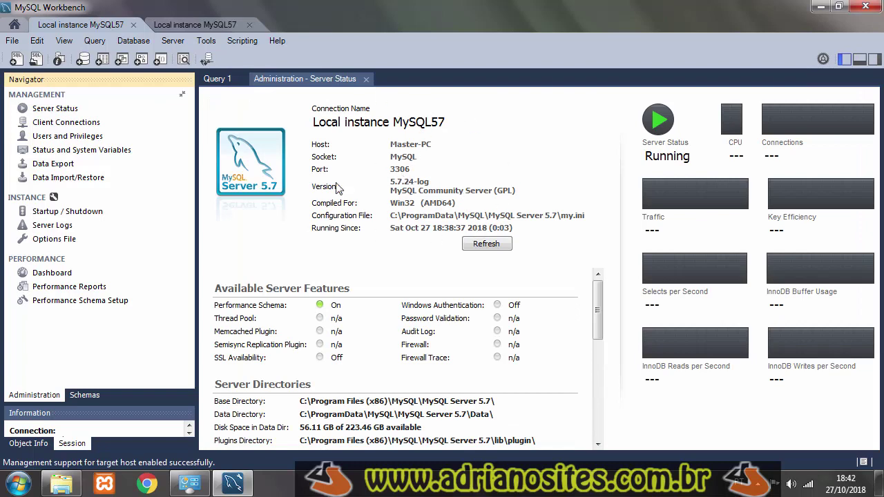
scroll(593, 290, down, 3)
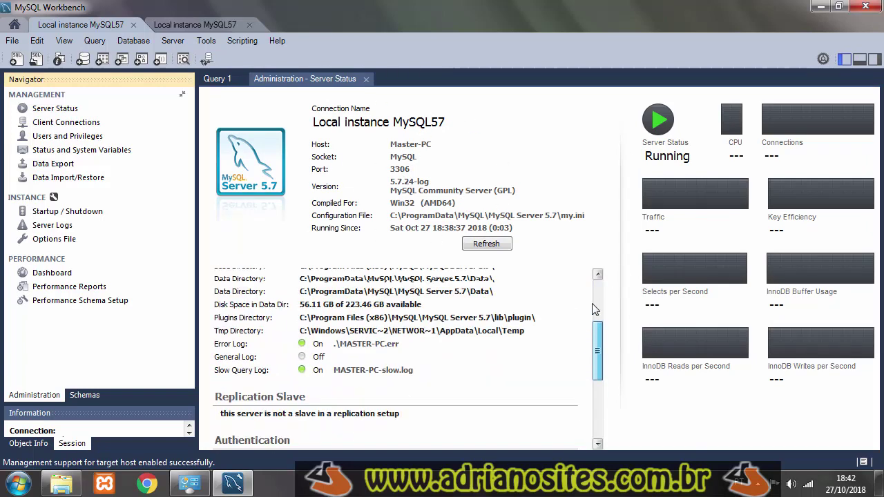
scroll(593, 290, up, 3)
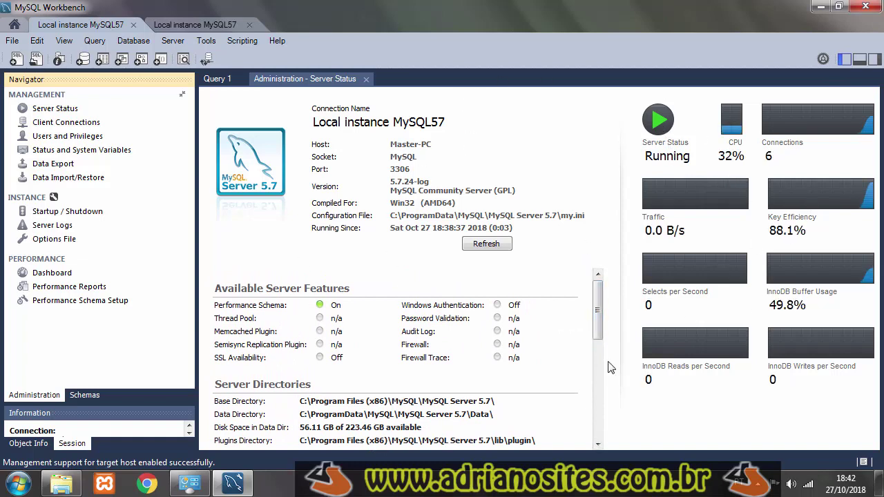
mouse_move(599, 302)
mouse_down()
mouse_move(599, 345)
mouse_move(589, 296)
mouse_up()
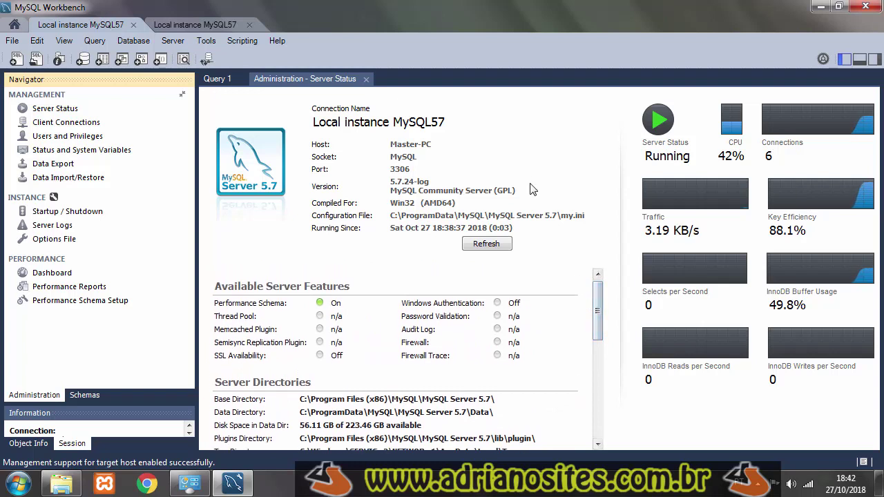